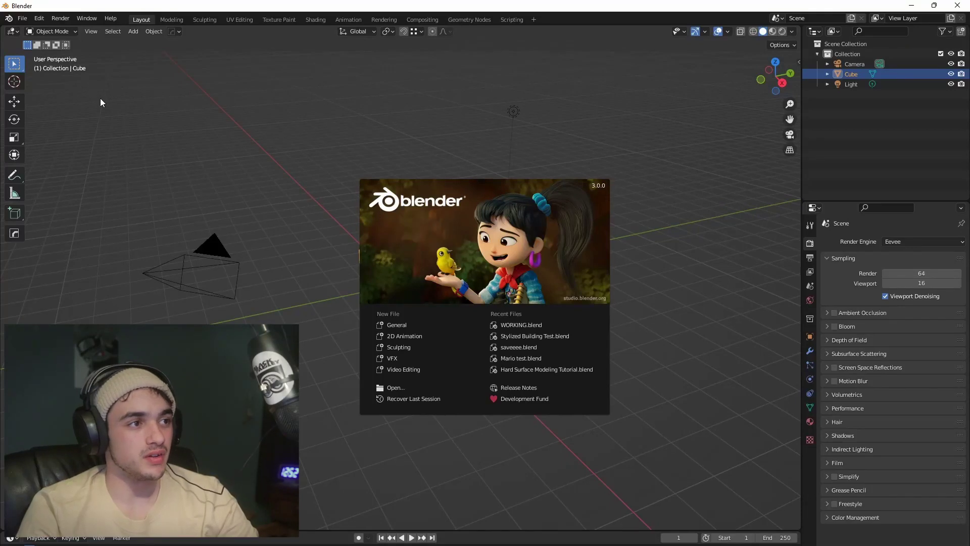
Install libsm64-blender-master.zip from Desktop\Blender Addons and enable Generic: libsm64-blender.
click(41, 19)
click(74, 159)
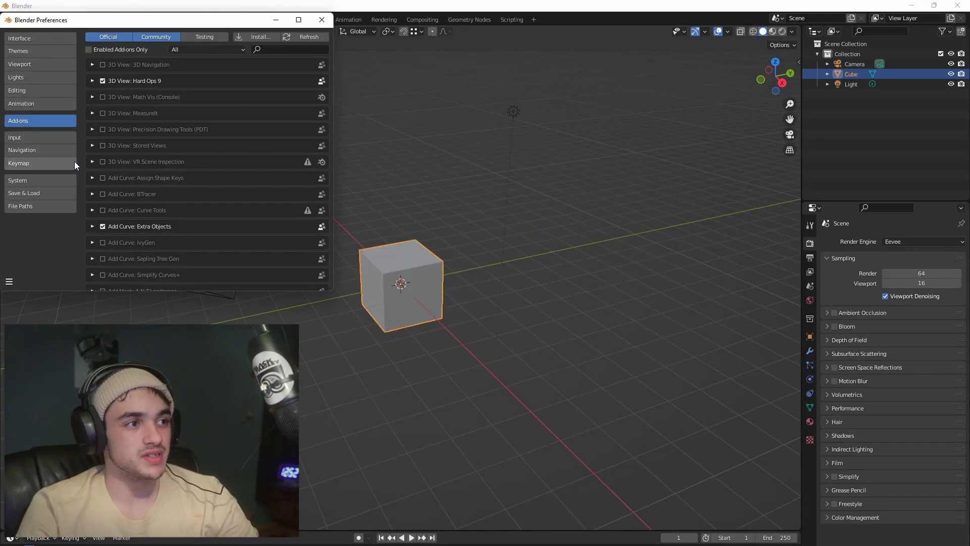
click(264, 38)
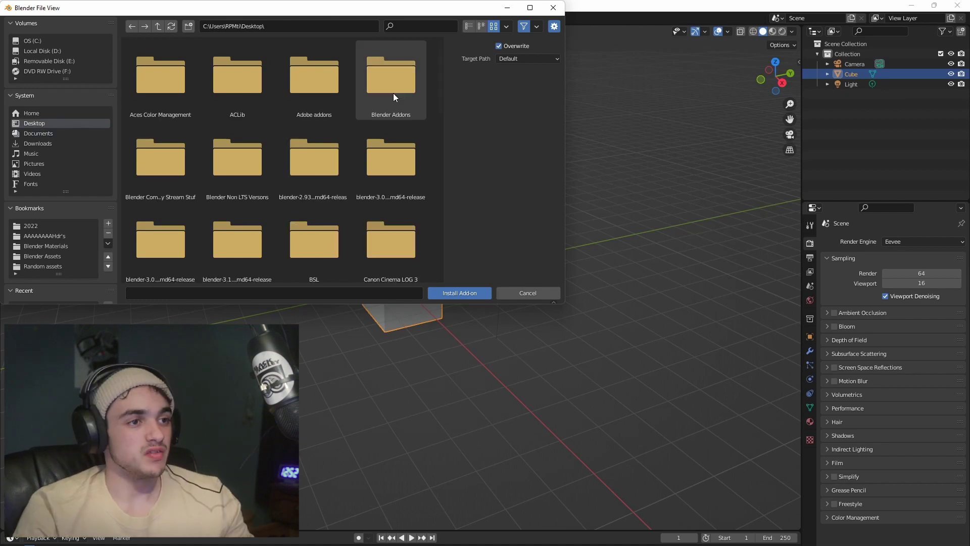
double_click(394, 93)
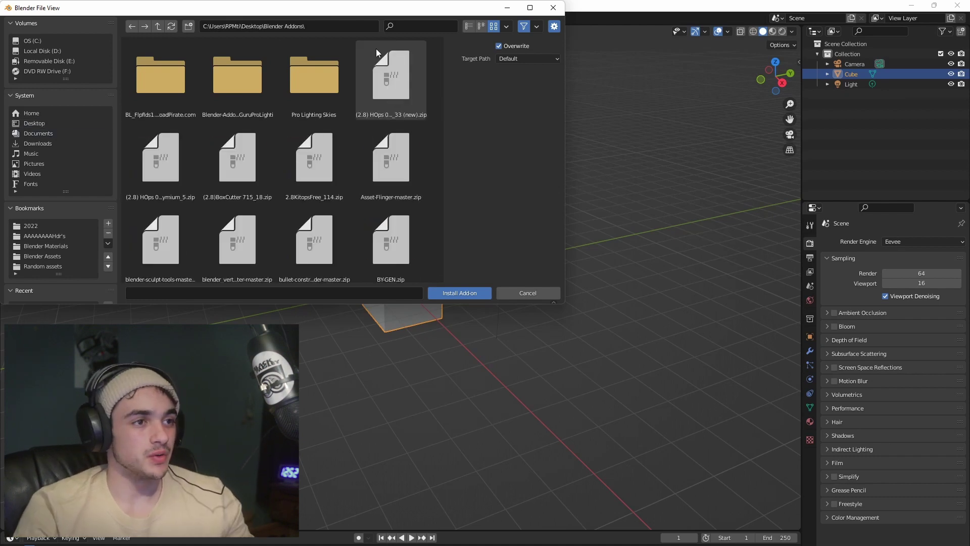
text(lib)
key(Return)
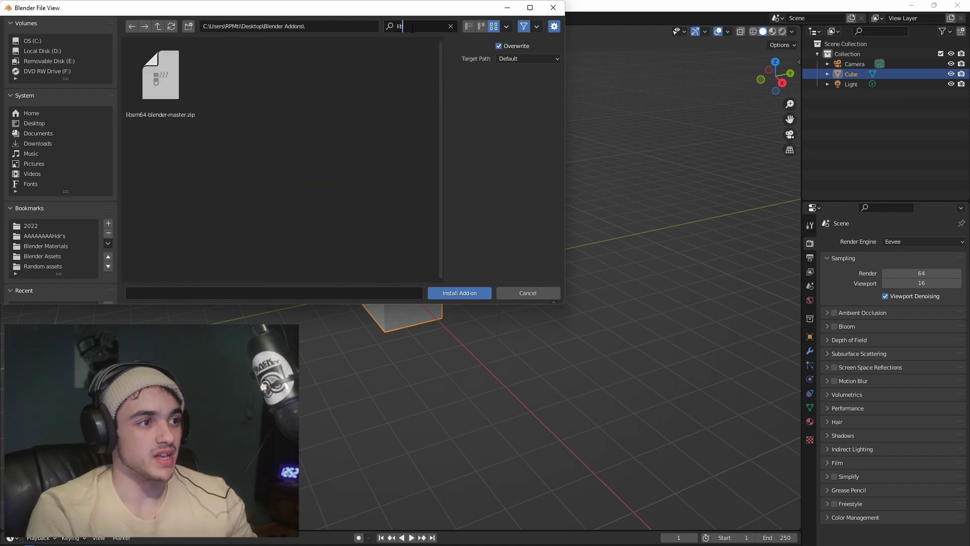
click(166, 77)
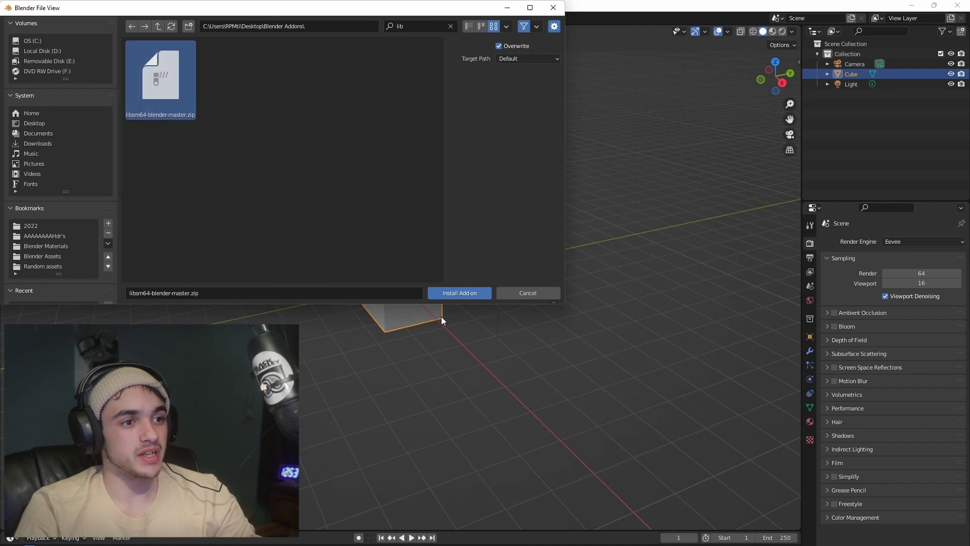
click(460, 292)
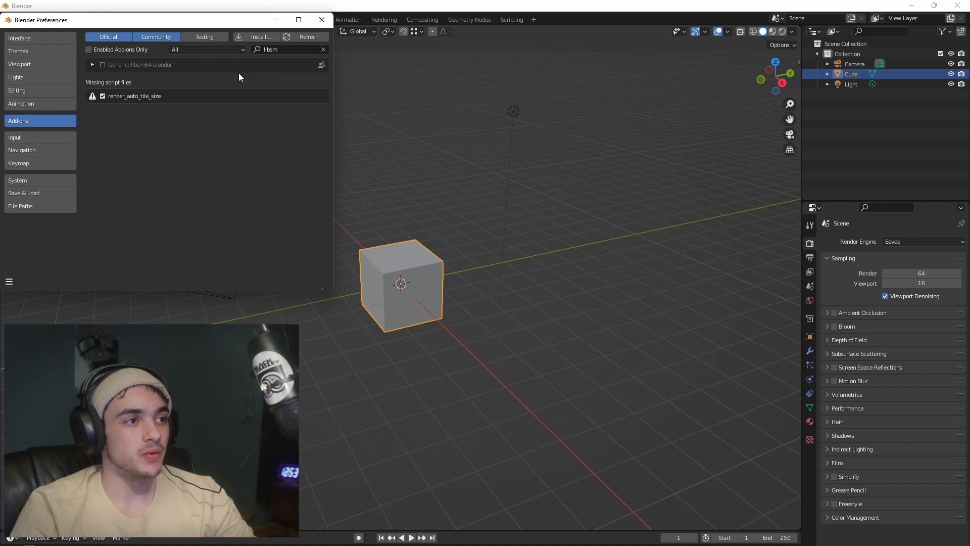
click(102, 65)
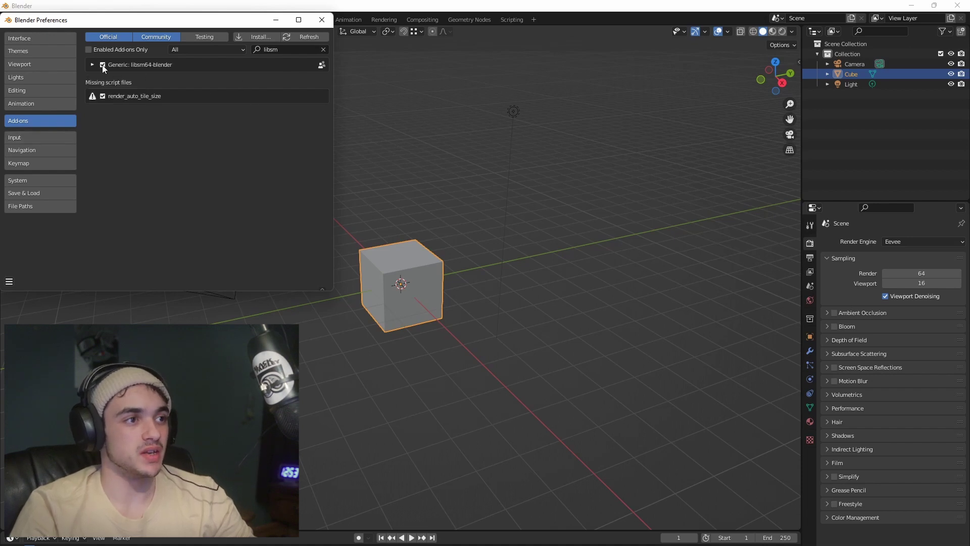
click(277, 19)
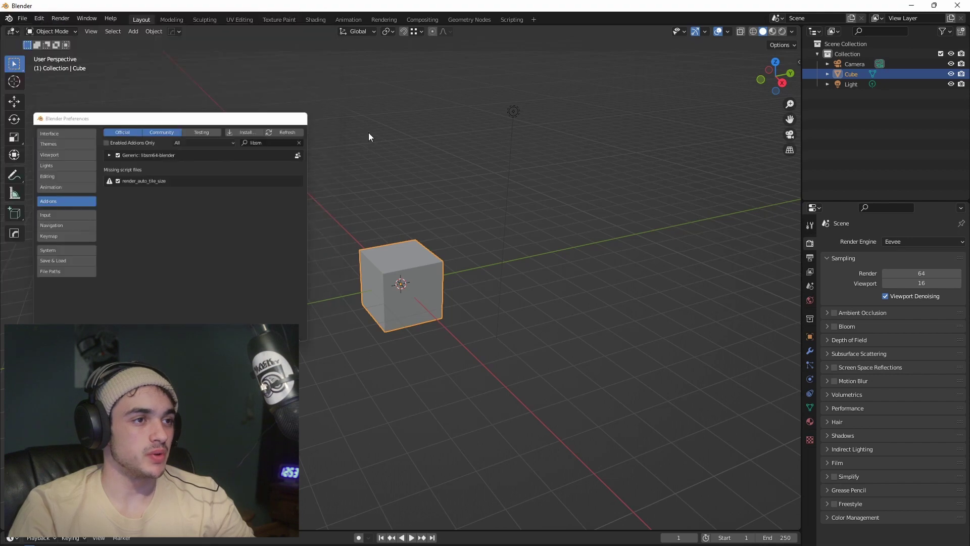
Delete all default objects and add a new cube.
key(a)
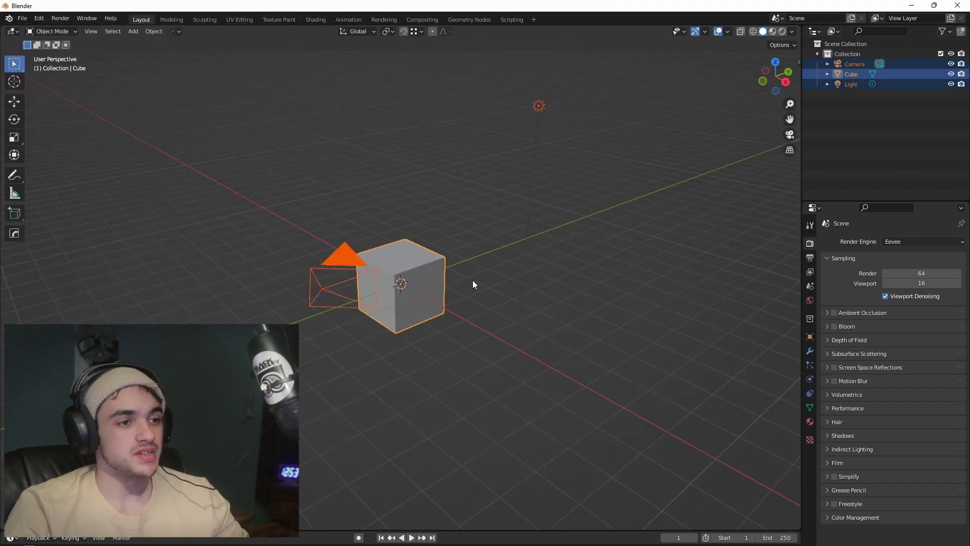
key(Delete)
key(shift+a)
mouse_move(395, 235)
click(436, 245)
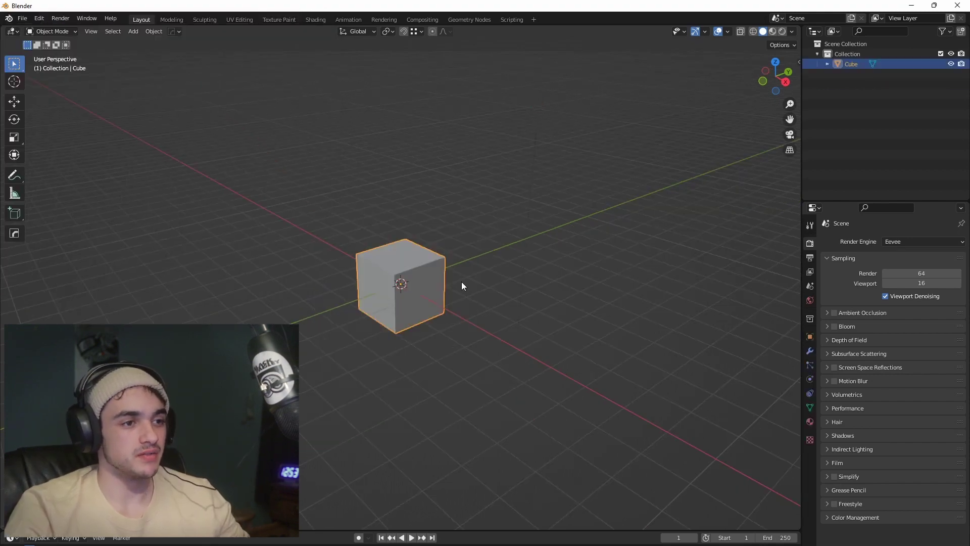
Lower the new cube along the Z axis.
middle_drag(462, 281, 458, 284)
key(g)
key(z)
click(463, 333)
shift+middle_drag(519, 351, 479, 317)
key(Tab)
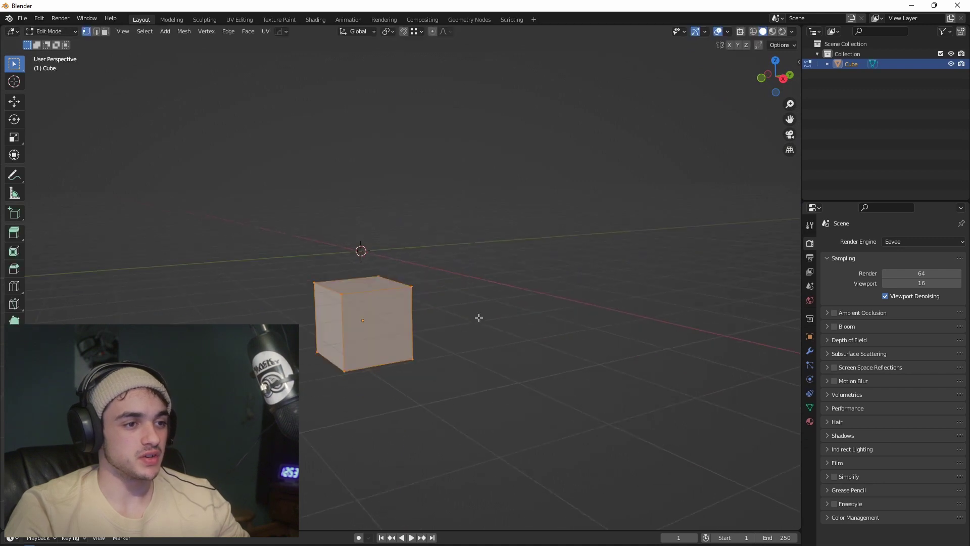
key(Tab)
Scale the cube into a wide, flat floor slab and lower it along Z.
key(s)
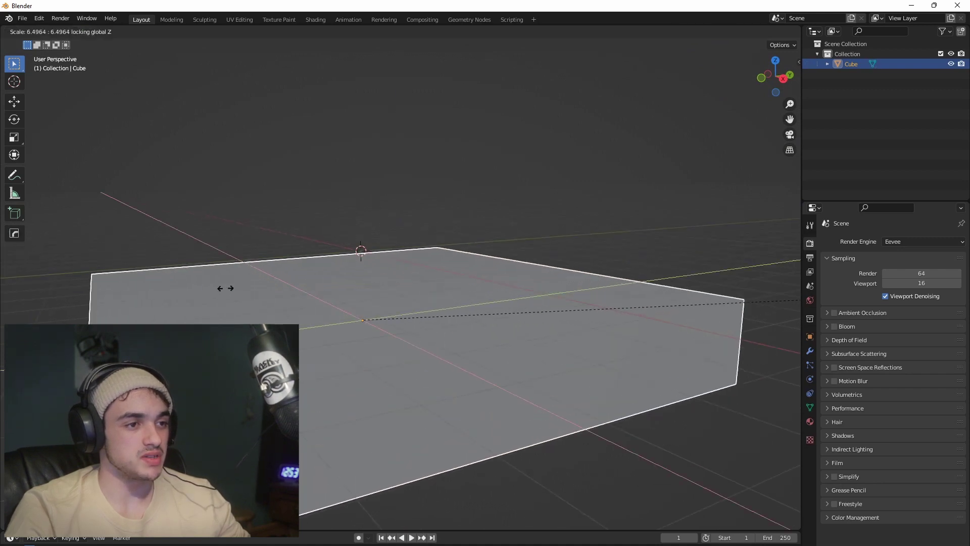
click(354, 291)
middle_drag(354, 291, 322, 280)
key(g)
key(z)
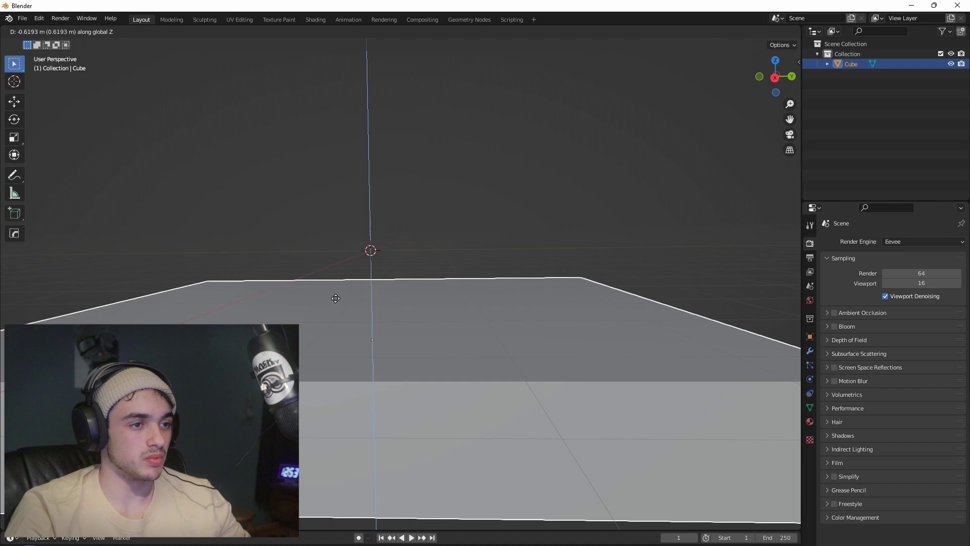
click(376, 292)
Add another cube and set it down onto the slab.
key(shift+a)
mouse_move(399, 240)
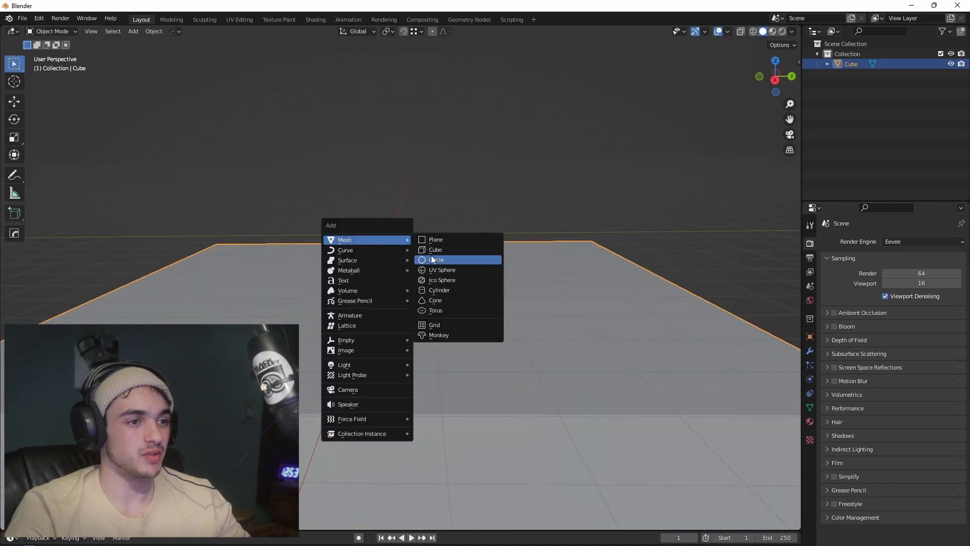
click(435, 250)
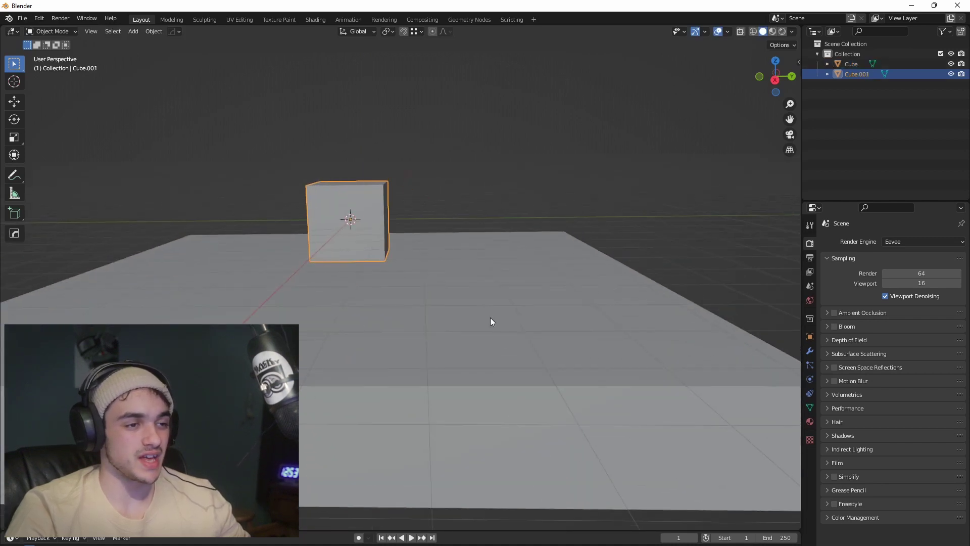
scroll(555, 341, down, 3)
scroll(555, 341, up, 3)
key(g)
key(z)
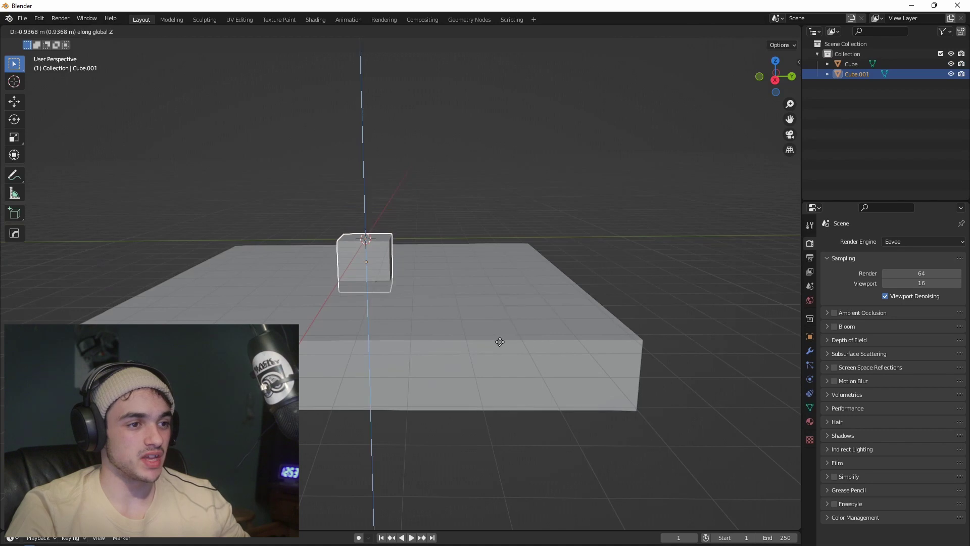
click(502, 336)
middle_drag(502, 336, 470, 310)
key(g)
click(516, 303)
Duplicate the cube twice so three cubes stand across the slab, then show the sidebar.
key(shift+d)
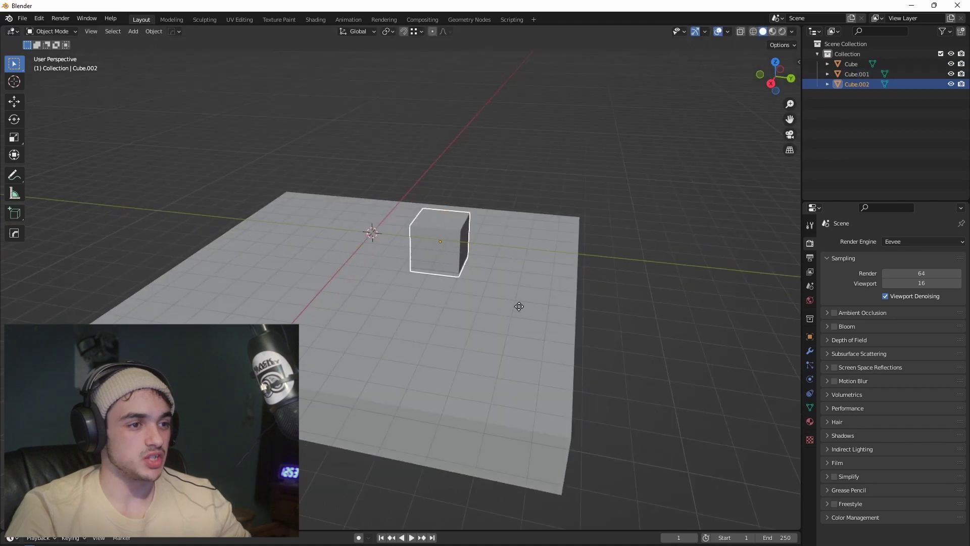
key(shift+z)
click(372, 271)
key(shift+d)
click(305, 311)
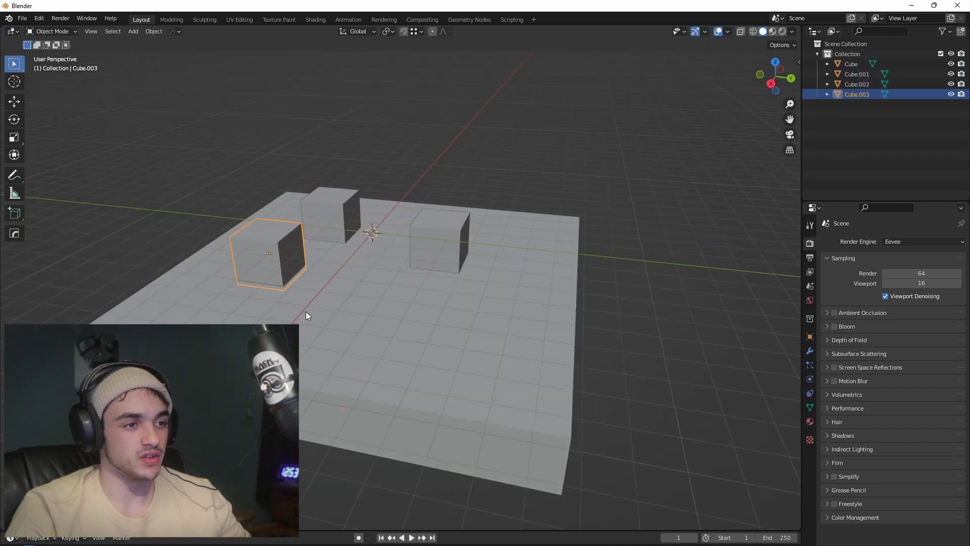
middle_drag(305, 311, 343, 265)
key(alt+a)
key(n)
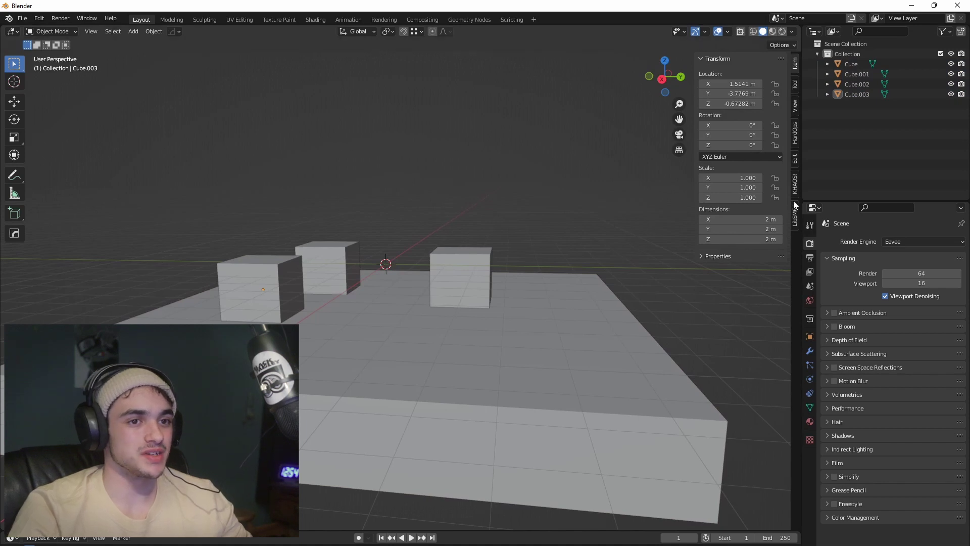
Set the LibSM64 ROM path to the Super Mario 64 ROM in Downloads and insert Mario.
click(795, 216)
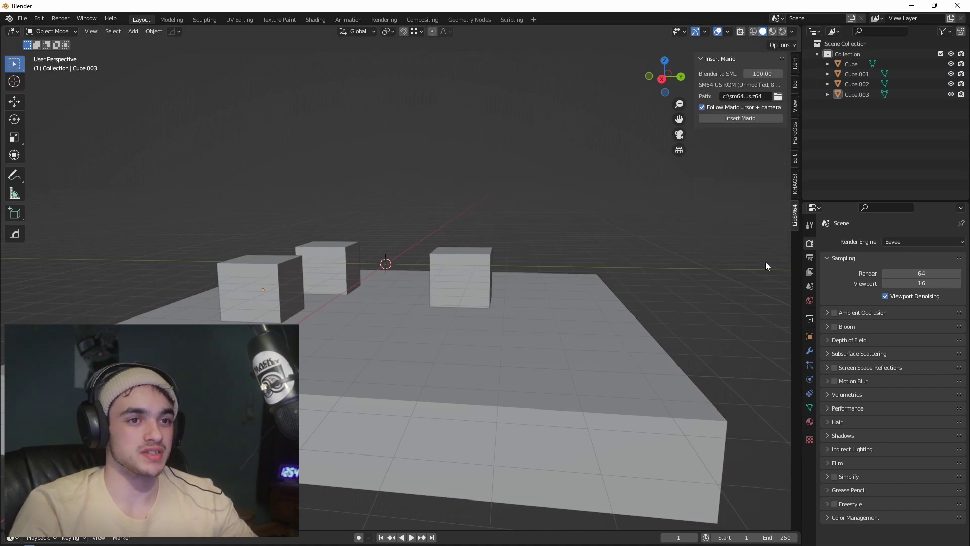
click(754, 119)
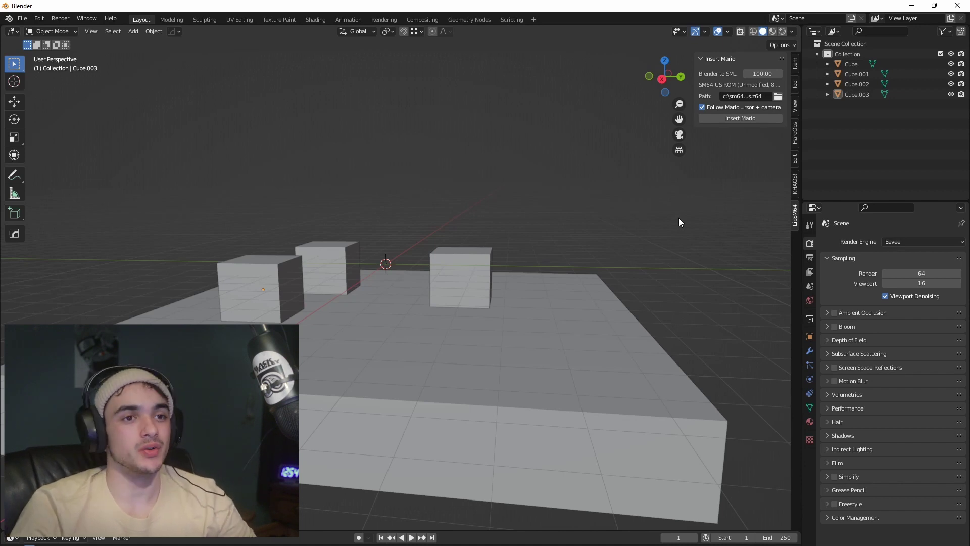
click(778, 96)
click(241, 281)
click(383, 220)
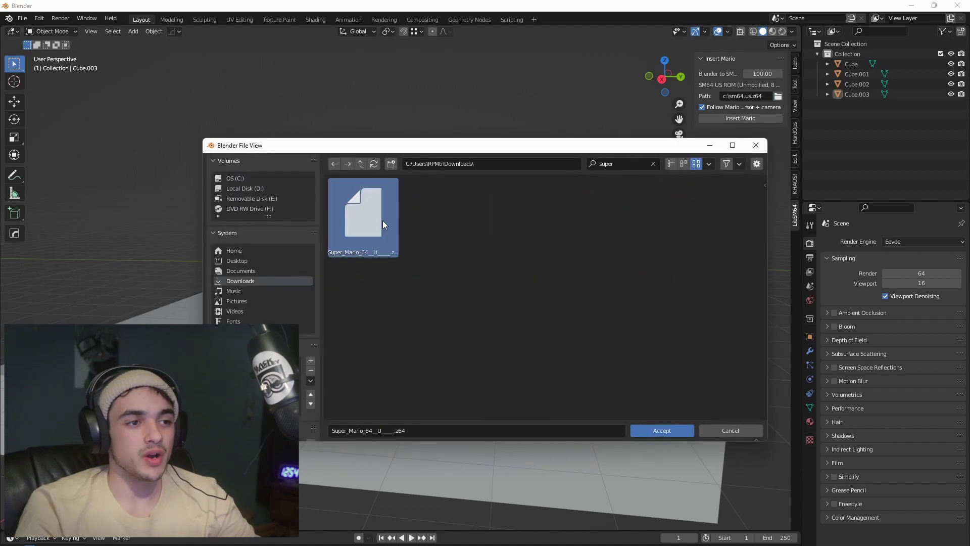
click(667, 428)
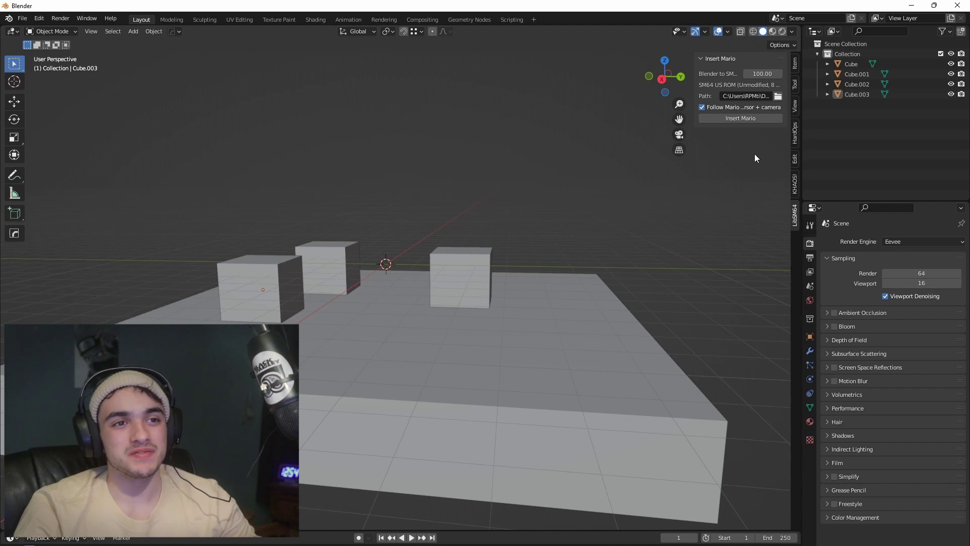
click(755, 117)
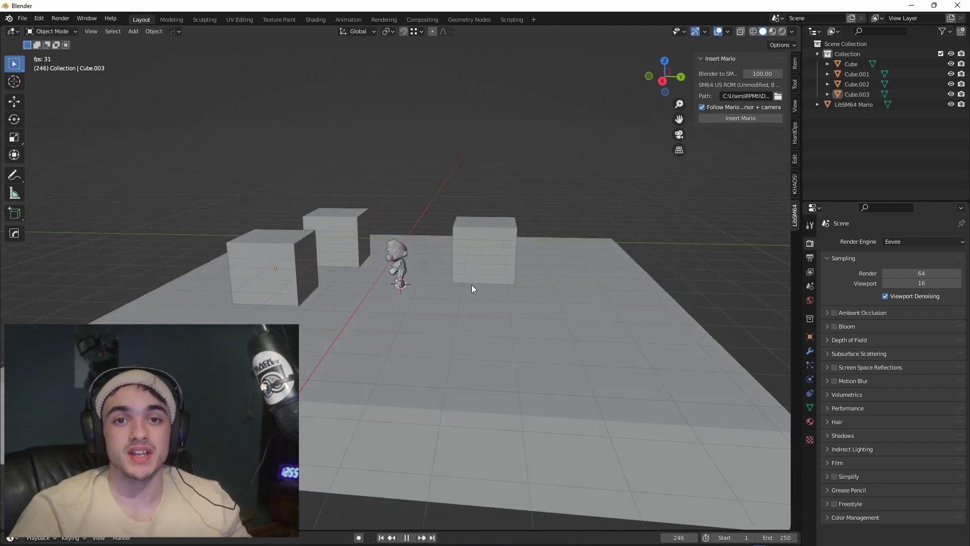
Pause playback so Mario stands still at frame 49.
key(space)
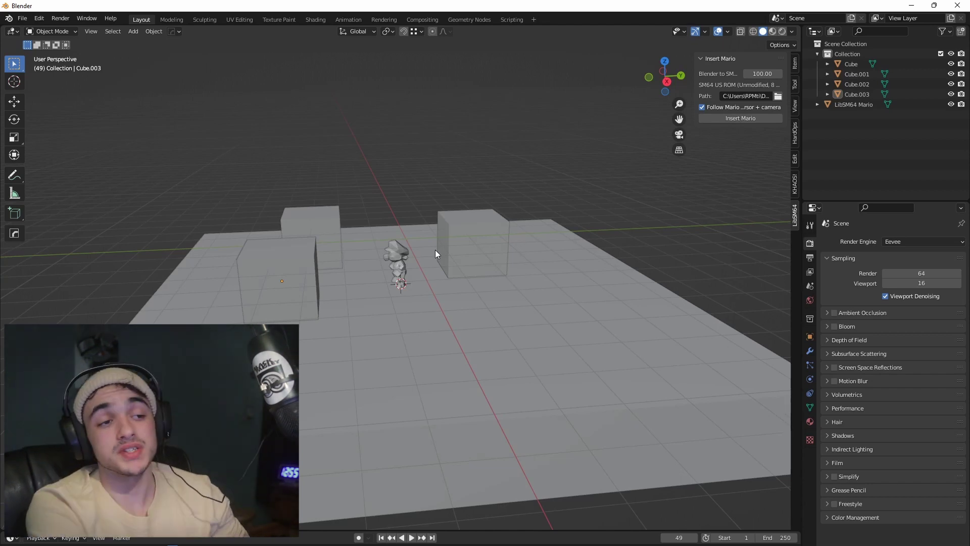
Save the scene and reopen sm64in blender tutorial.blend from recent files.
middle_drag(435, 249, 519, 237)
key(ctrl+s)
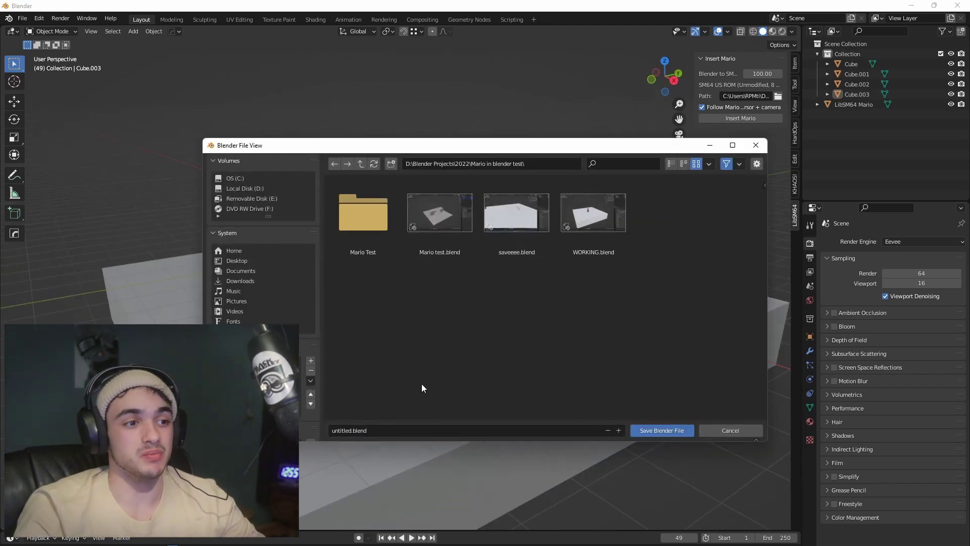
key(Return)
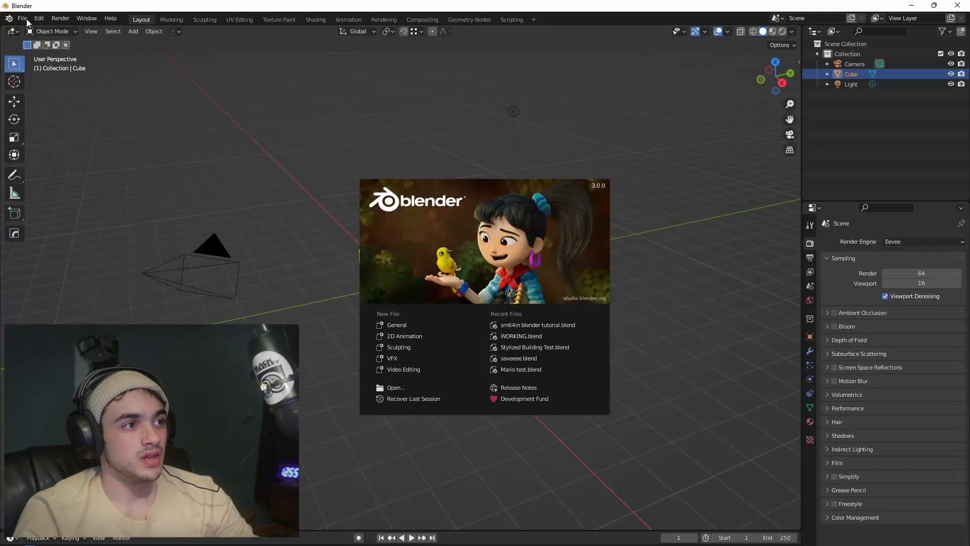
click(26, 19)
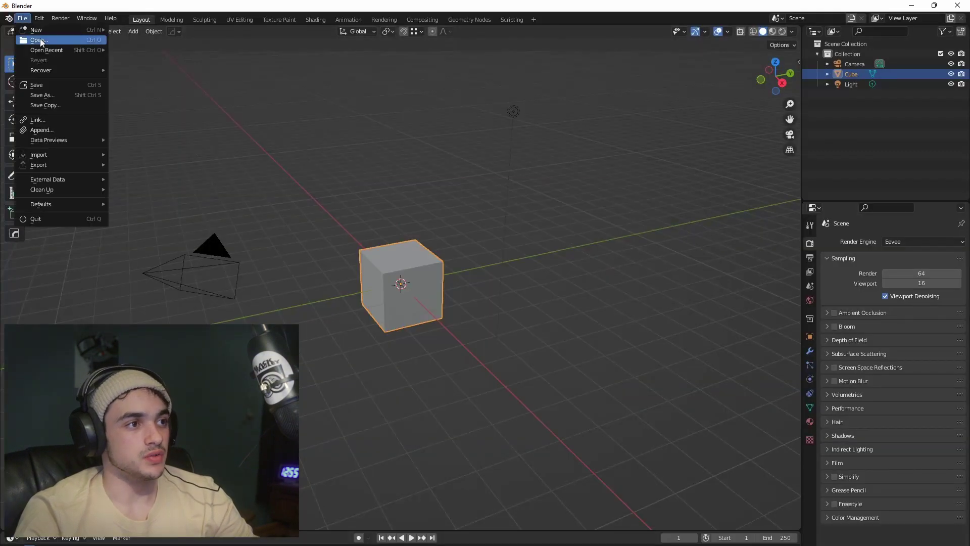
mouse_move(51, 50)
click(159, 49)
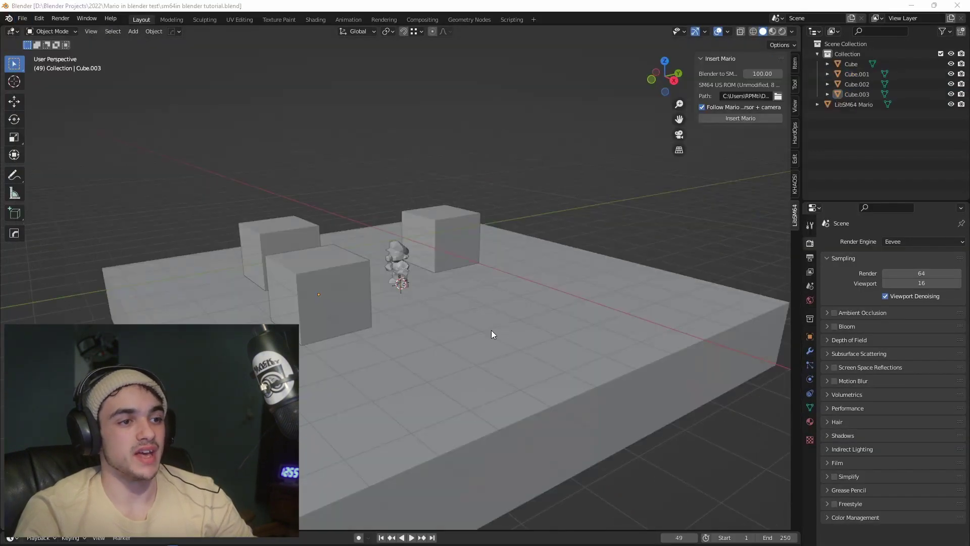
Delete the old Mario object and insert a fresh Mario into the reloaded scene.
click(402, 246)
key(x)
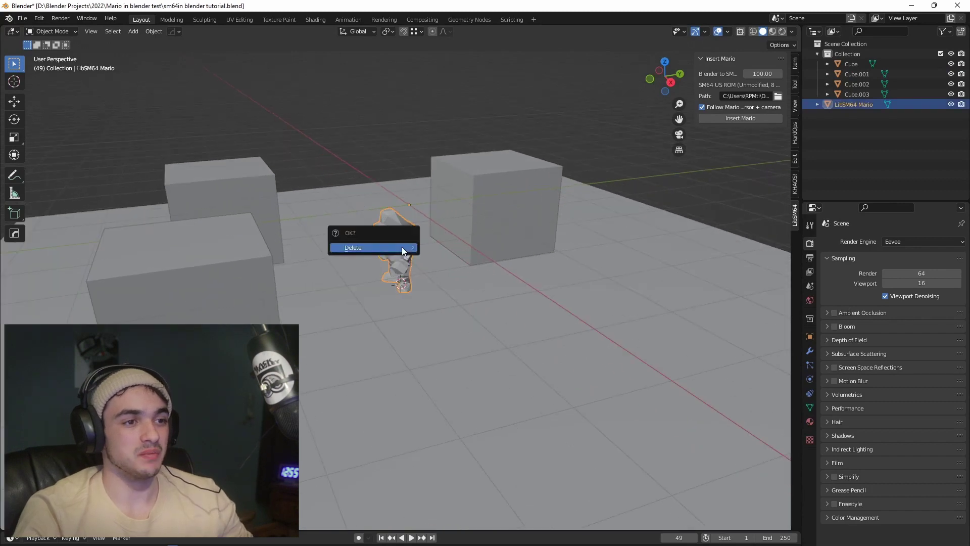
click(402, 247)
middle_drag(524, 286, 488, 299)
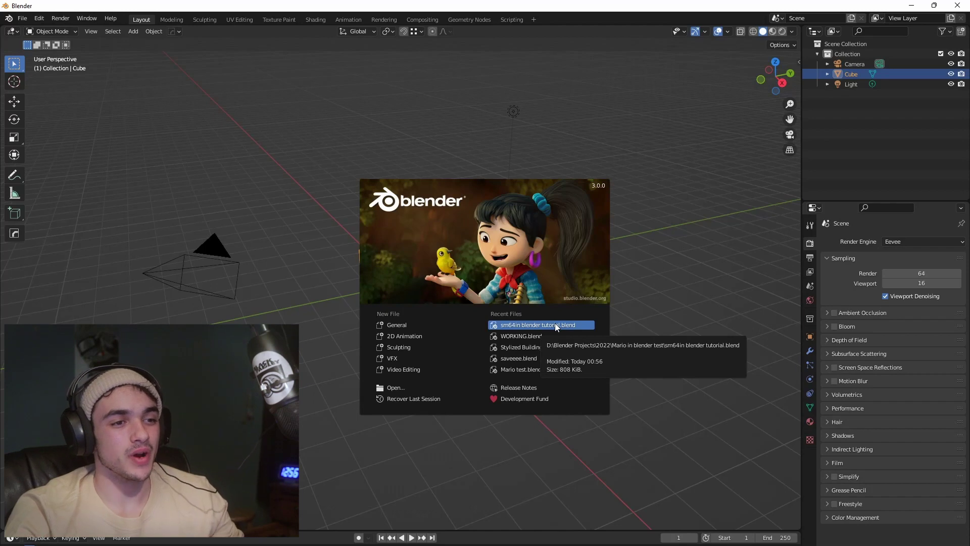
click(555, 323)
click(740, 118)
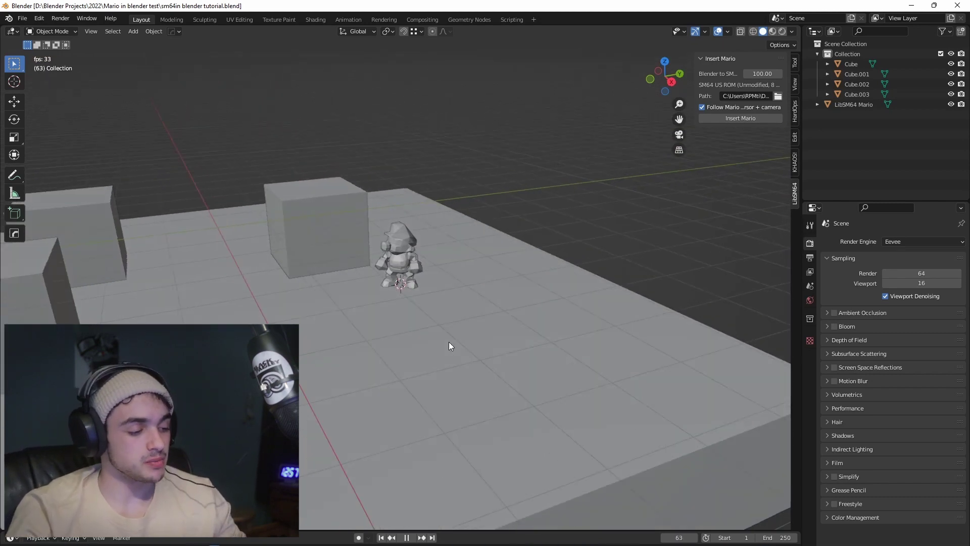
Switch viewport shading to Material Preview, then to Rendered, and select the floor slab.
key(z)
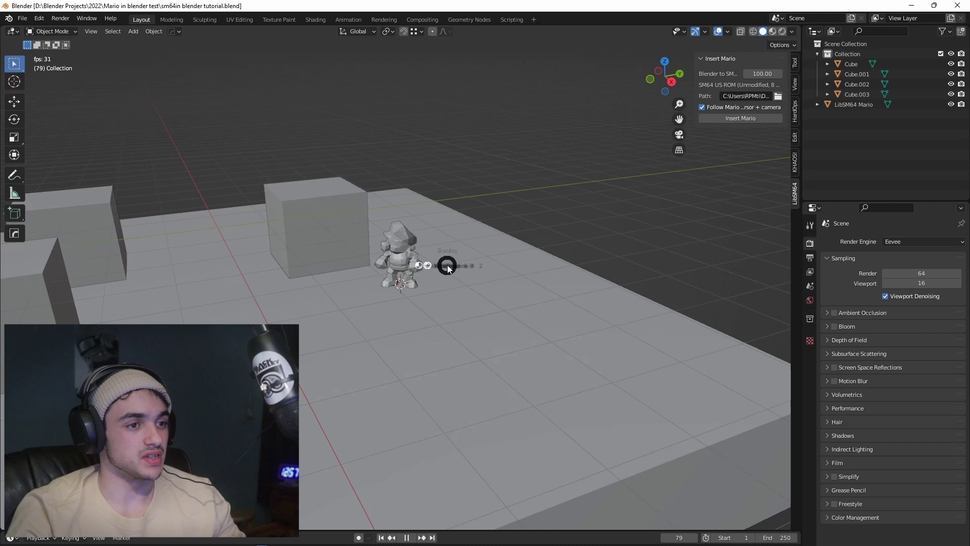
click(535, 355)
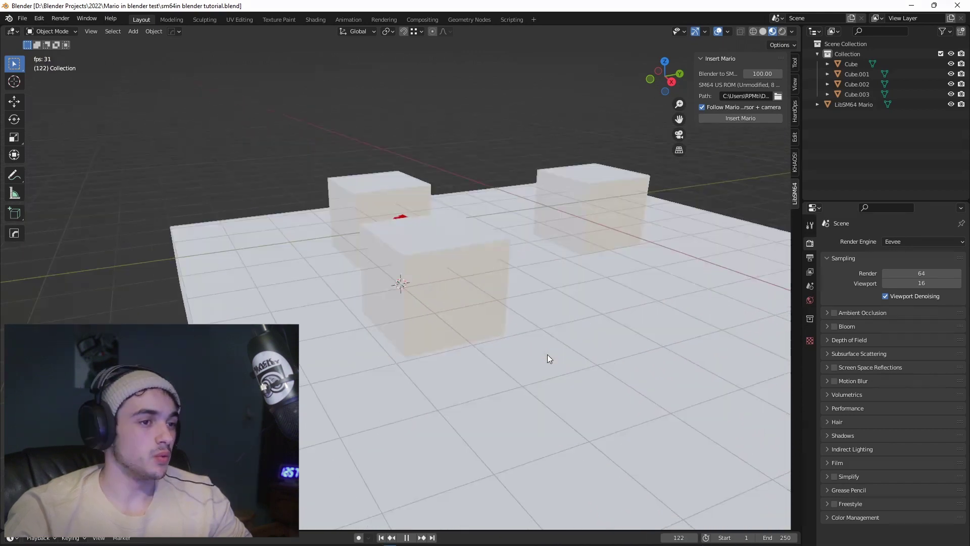
key(z)
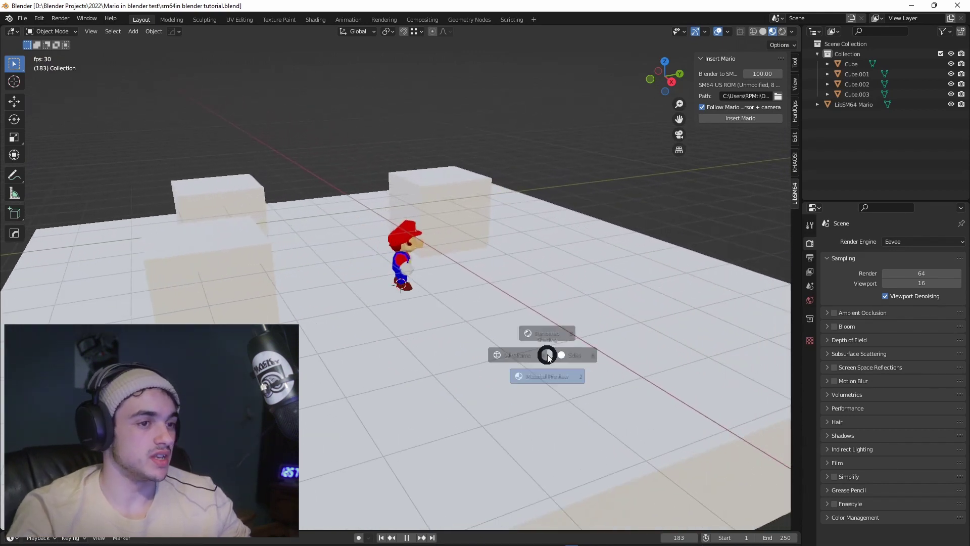
click(550, 303)
click(551, 295)
Add a point light and set its power to 86.8 W.
key(shift+a)
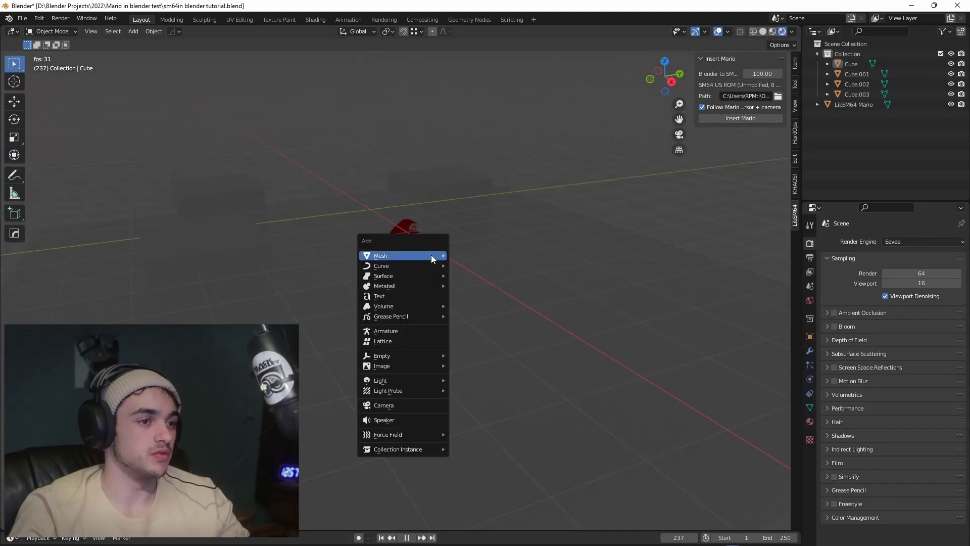
click(470, 383)
key(g)
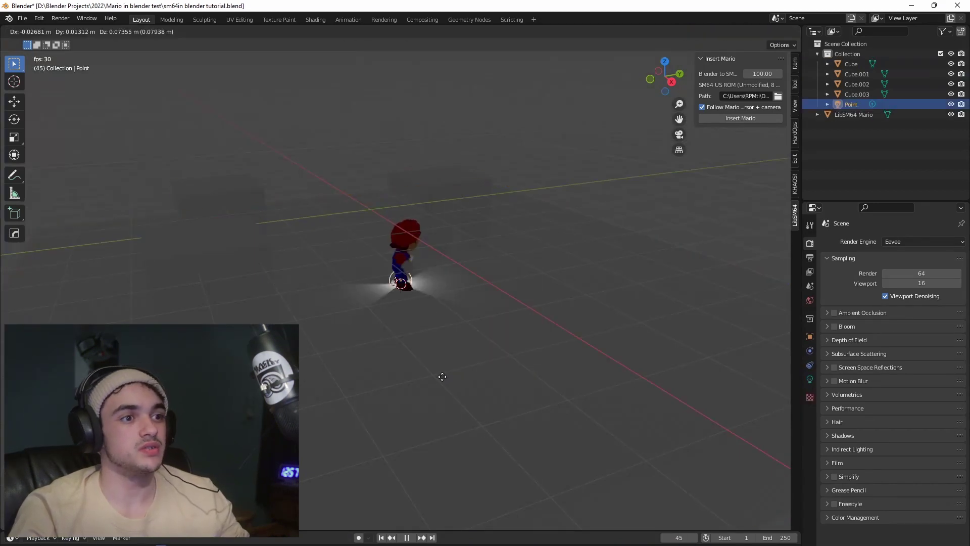
click(810, 379)
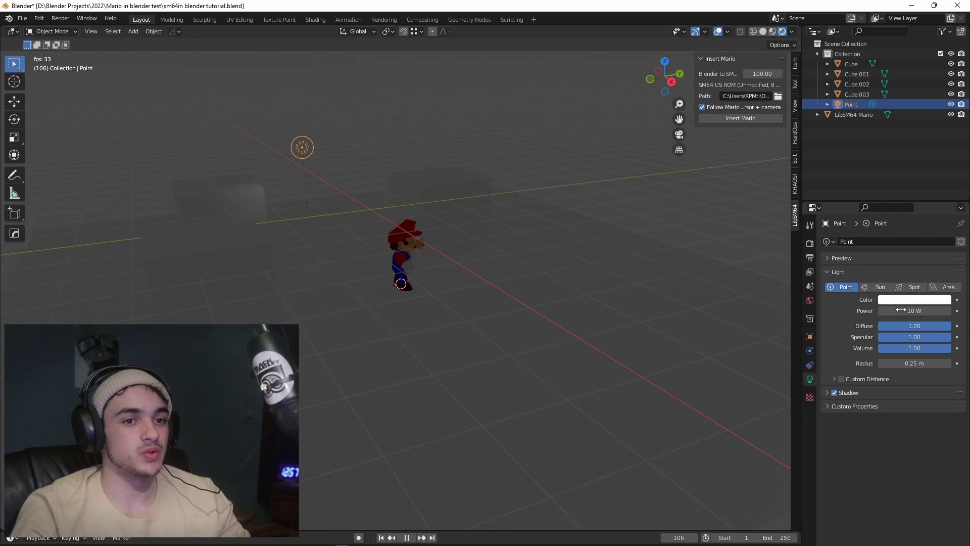
drag(908, 315, 945, 315)
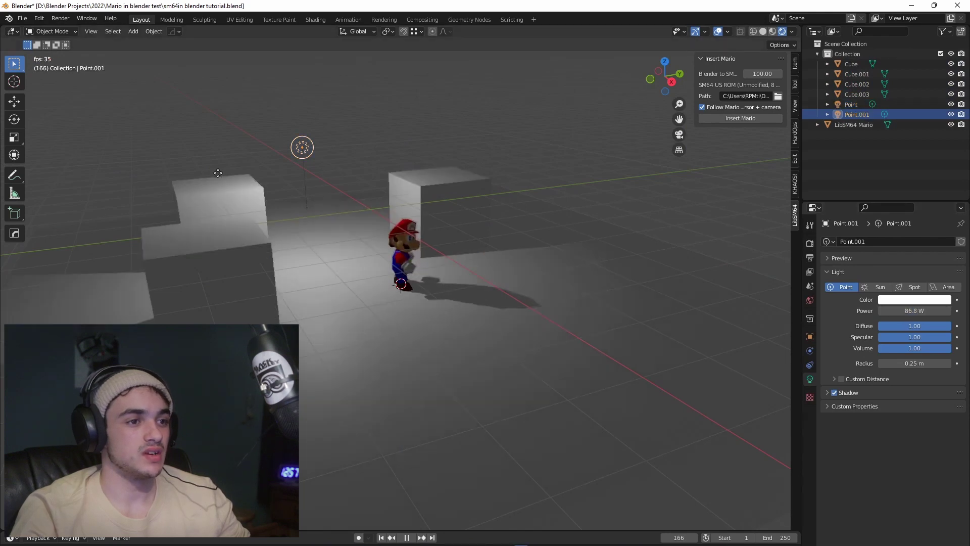
Duplicate the light three times at the same height, spreading the four lights around the slab.
key(shift+d)
key(shift+z)
click(576, 244)
key(shift+d)
key(shift+z)
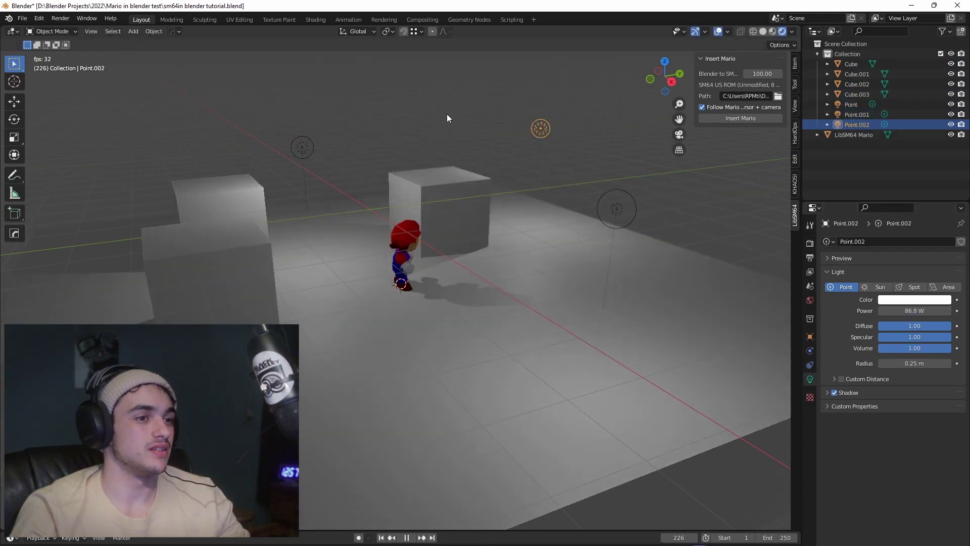
click(446, 114)
key(shift+d)
key(shift+z)
click(20, 172)
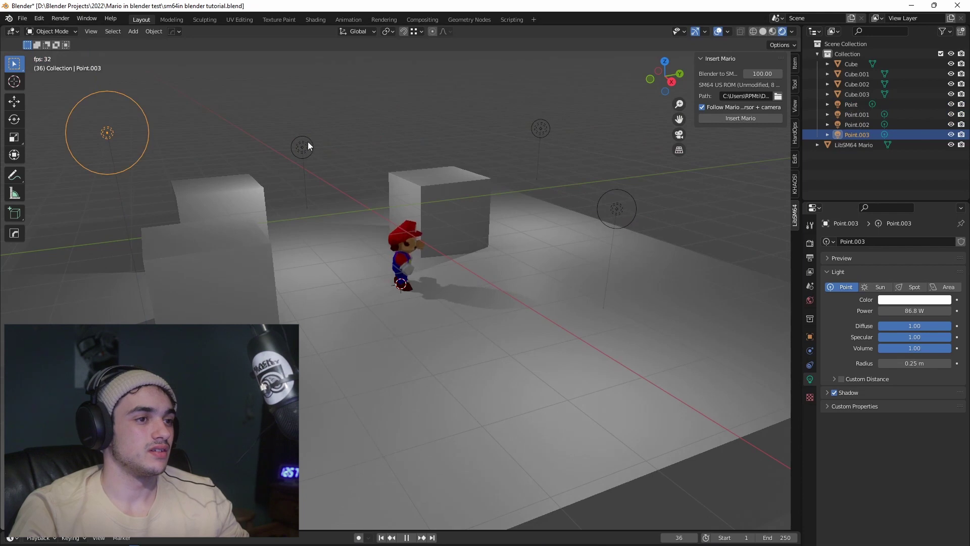
drag(308, 146, 303, 96)
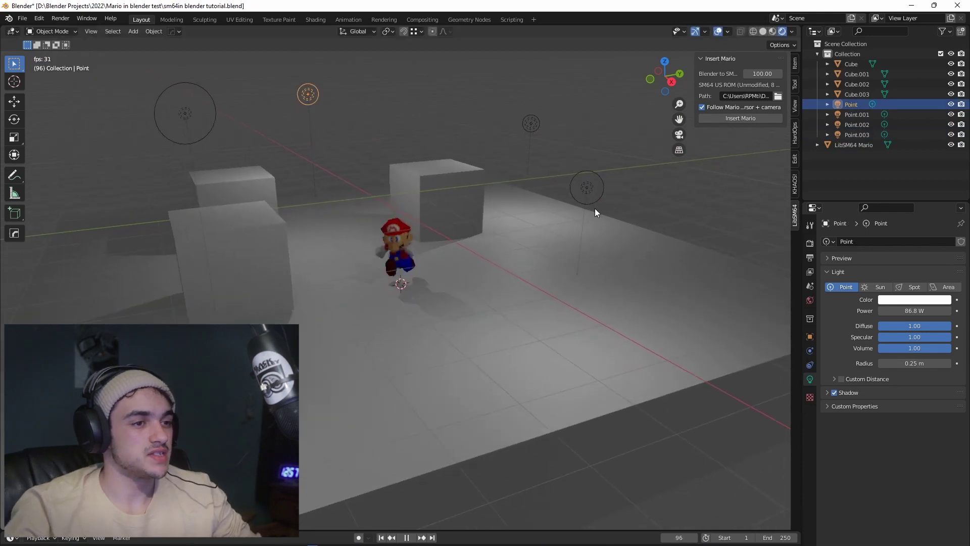